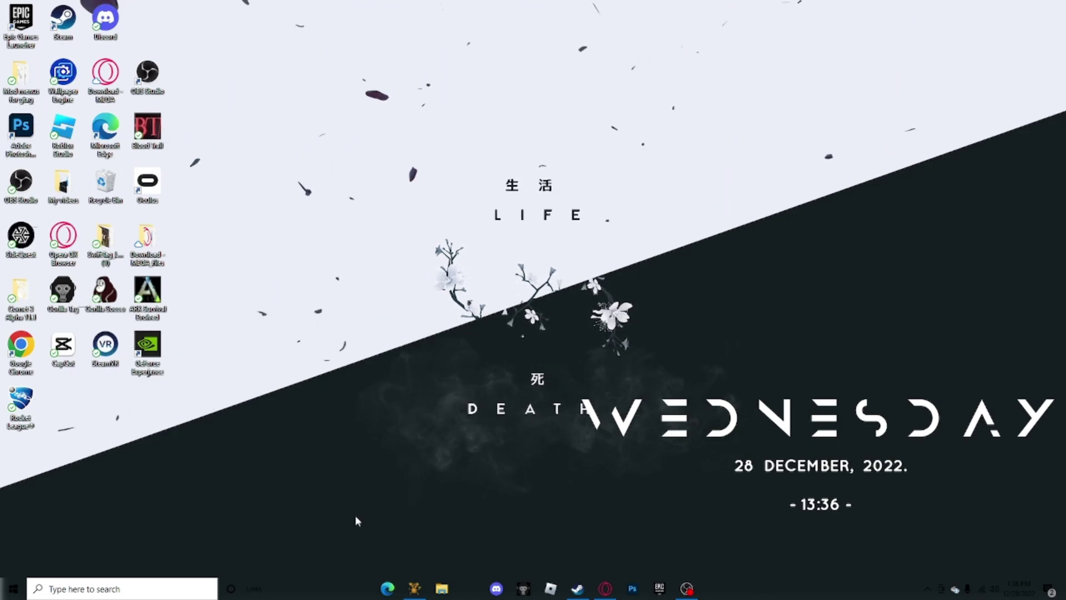
- In Monke Mod Manager, tick then untick Utilla and NewtonsoftJSON, leaving the libraries unchecked
{"action": "left_click", "coordinate": [414, 589]}
{"action": "mouse_move", "coordinate": [500, 163]}
{"action": "left_mouse_down"}
{"action": "mouse_move", "coordinate": [426, 149]}
{"action": "mouse_move", "coordinate": [465, 240]}
{"action": "left_mouse_up"}
{"action": "scroll", "coordinate": [450, 275], "scroll_direction": "up", "scroll_amount": 5}
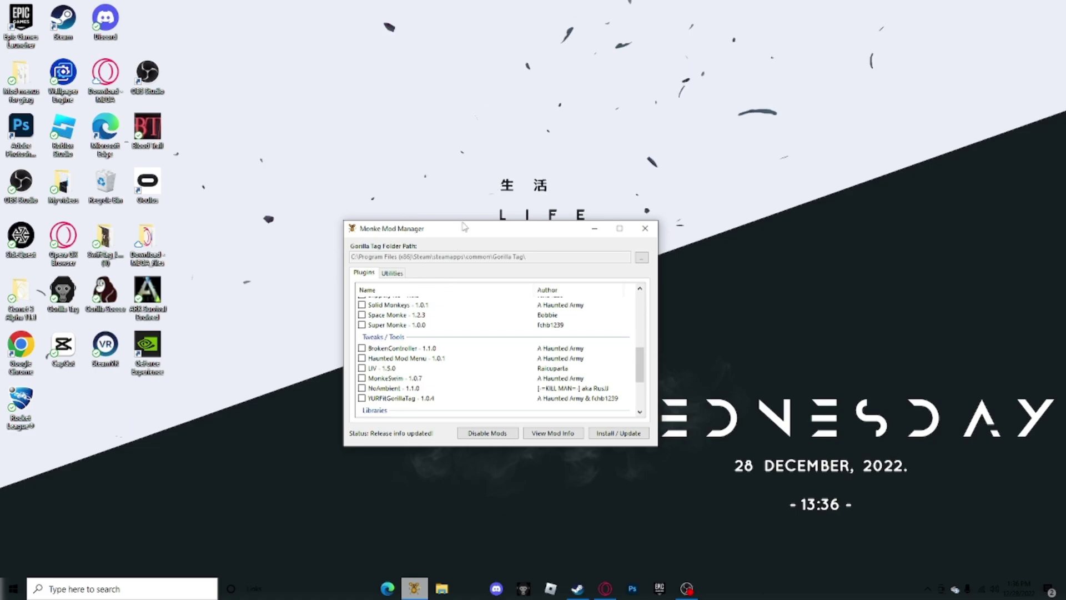
{"action": "scroll", "coordinate": [450, 351], "scroll_direction": "down", "scroll_amount": 3}
{"action": "left_click", "coordinate": [404, 376]}
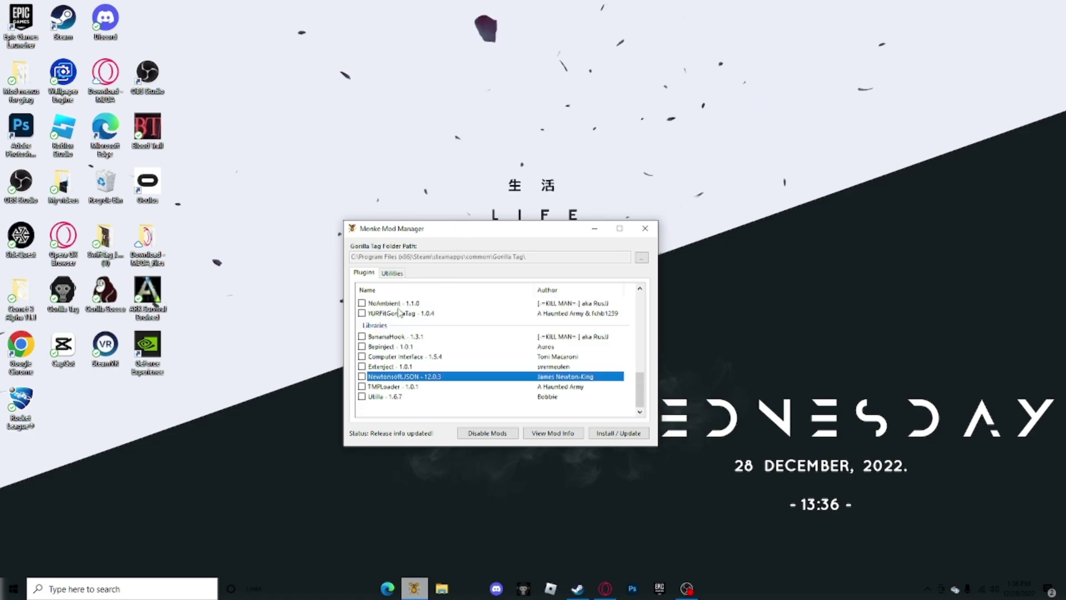
{"action": "left_click", "coordinate": [369, 396]}
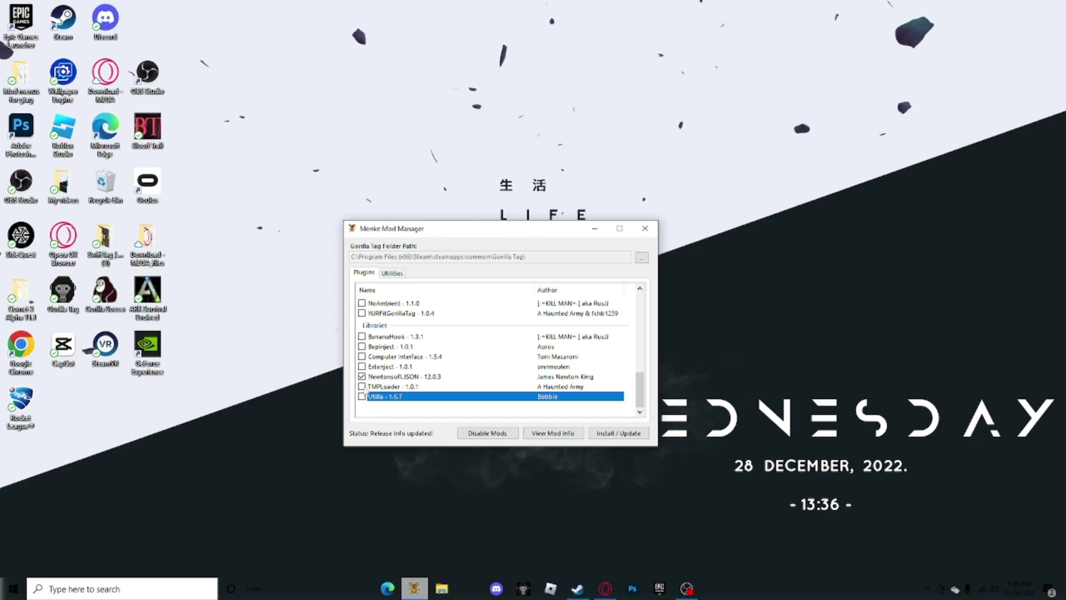
{"action": "left_click", "coordinate": [361, 396]}
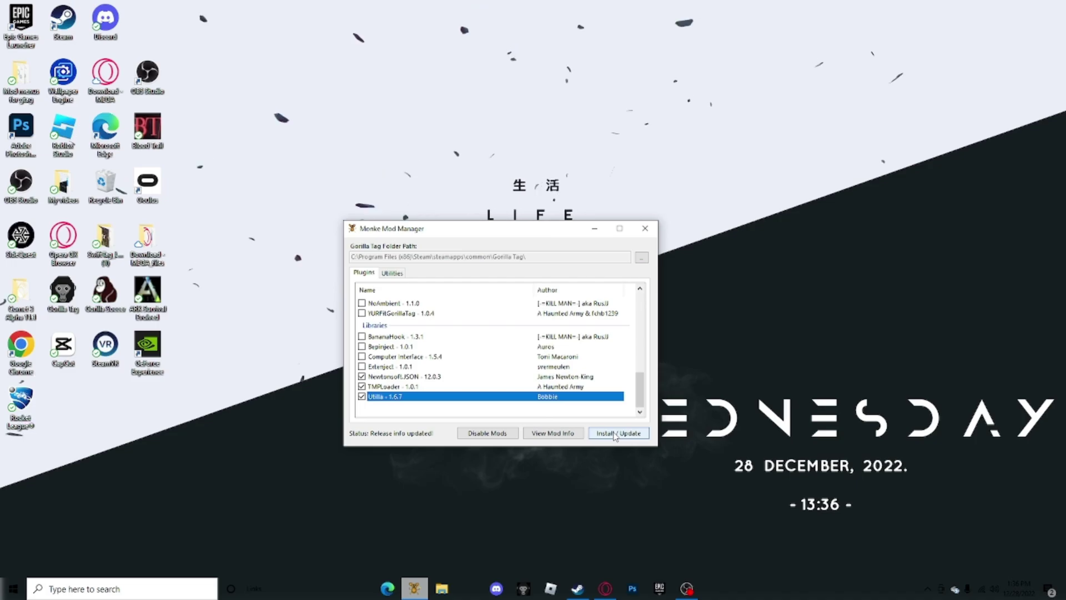
{"action": "left_click", "coordinate": [361, 377]}
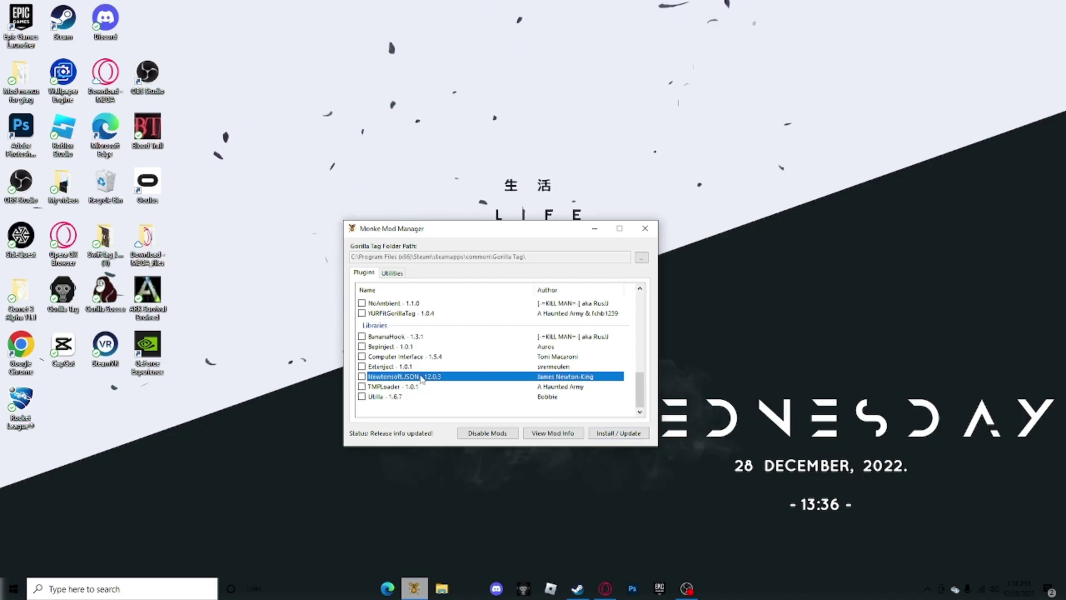
- Open the BepInEx plugins folder to confirm UnityExplorer is installed, then close it
{"action": "left_click", "coordinate": [595, 229]}
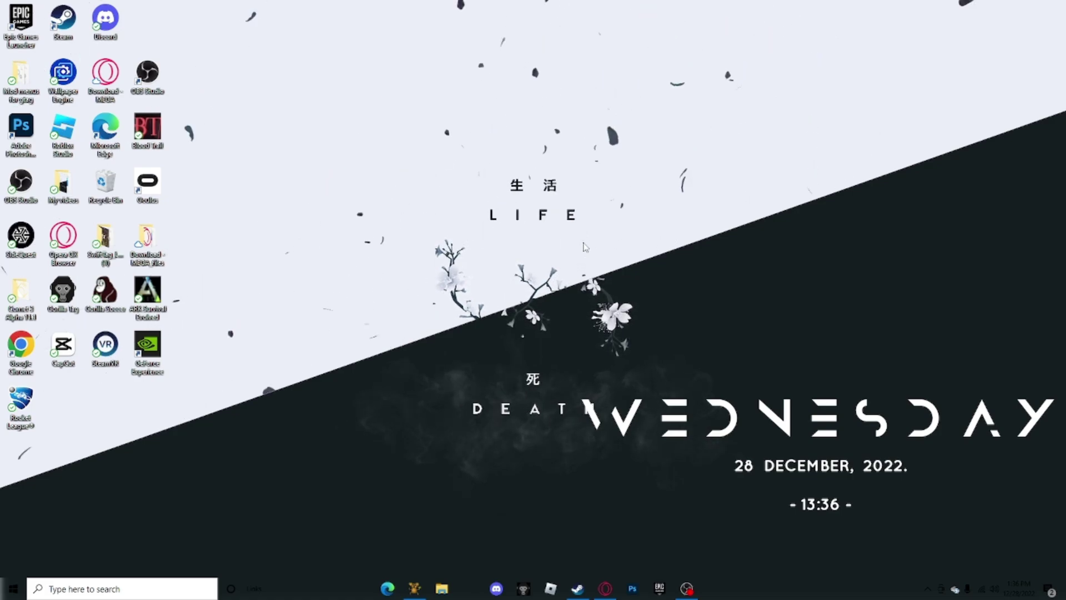
{"action": "key", "text": "super+d"}
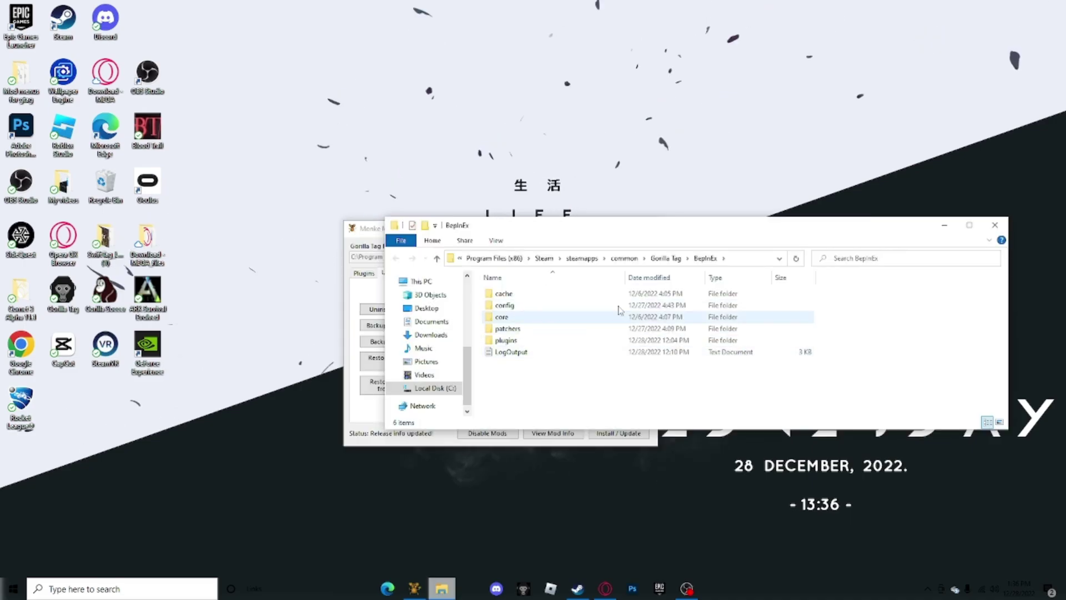
{"action": "double_click", "coordinate": [583, 340]}
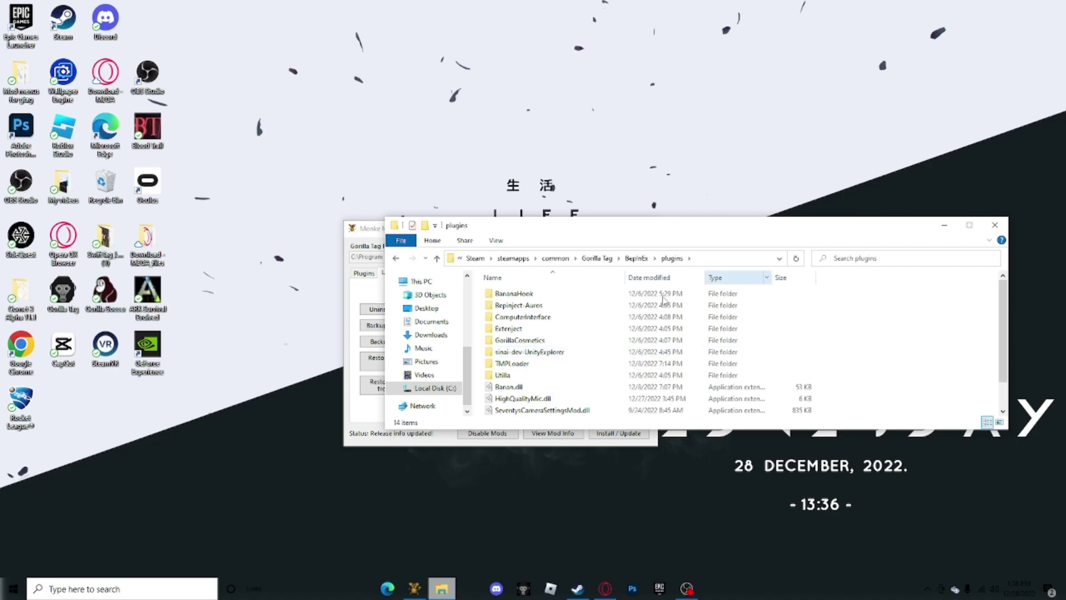
{"action": "left_click", "coordinate": [994, 225]}
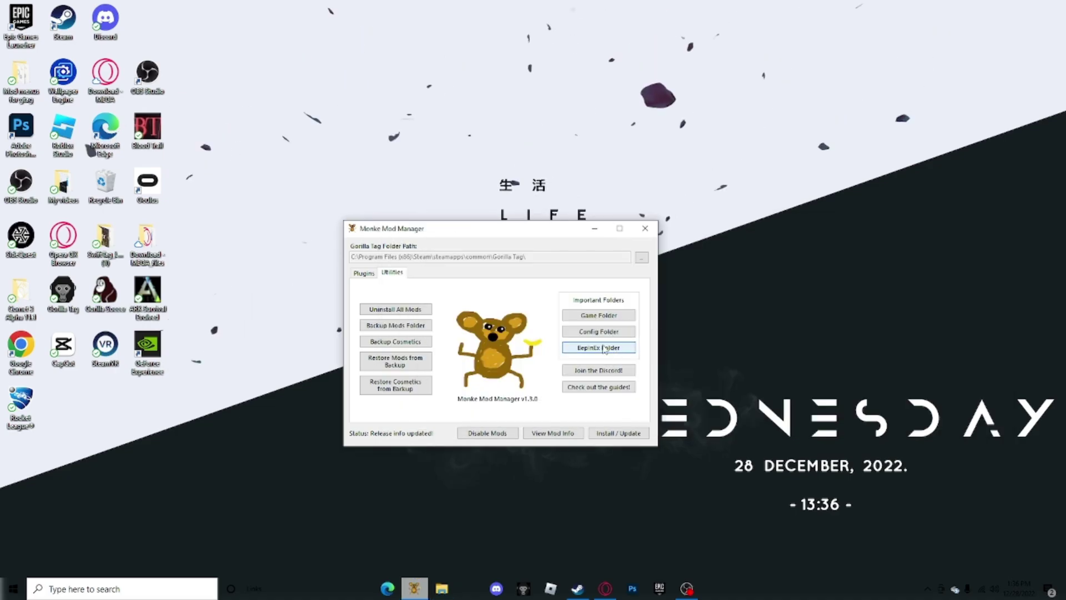
- Return the mod manager to its plugin list, minimize it, and bring up Gorilla Tag in Steam
{"action": "left_click", "coordinate": [364, 274]}
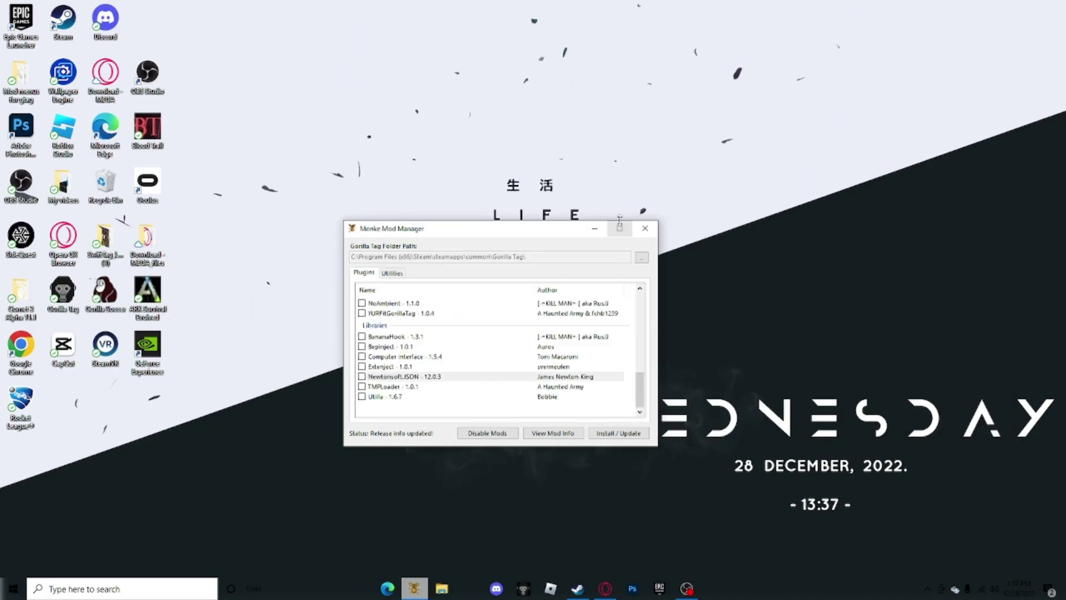
{"action": "left_click", "coordinate": [592, 230]}
{"action": "left_click", "coordinate": [577, 589]}
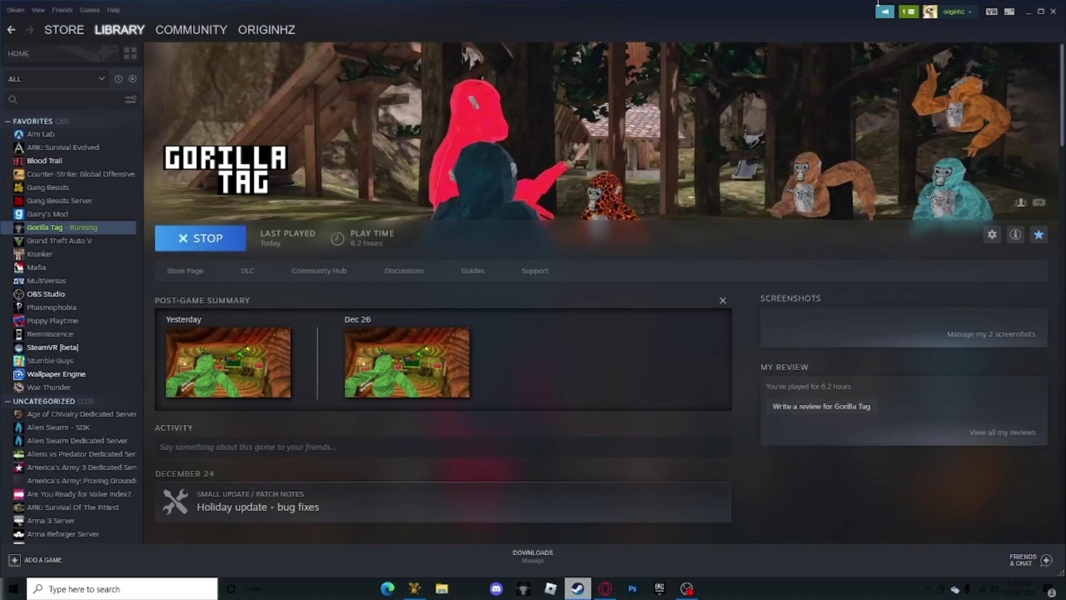
- Alt+Tab from Steam into the running Gorilla Tag window with the UnityExplorer overlay
{"action": "key", "text": "alt+Tab"}
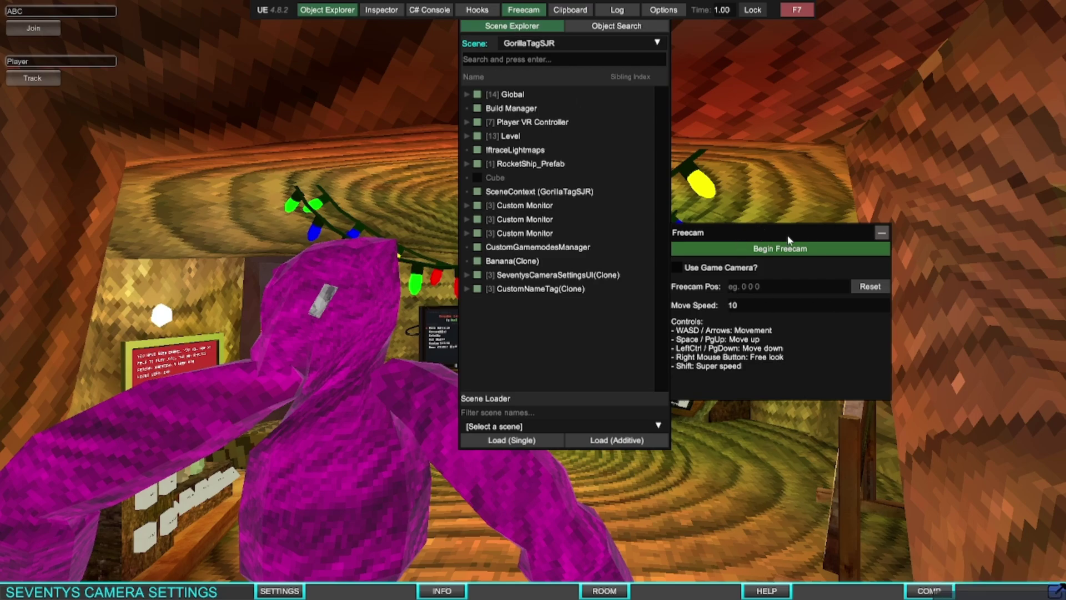
- Close Object Explorer, reposition the Freecam panel, tick Use Game Camera, and begin Freecam
{"action": "mouse_move", "coordinate": [773, 237]}
{"action": "left_mouse_down"}
{"action": "mouse_move", "coordinate": [857, 250]}
{"action": "mouse_move", "coordinate": [866, 266]}
{"action": "left_mouse_up"}
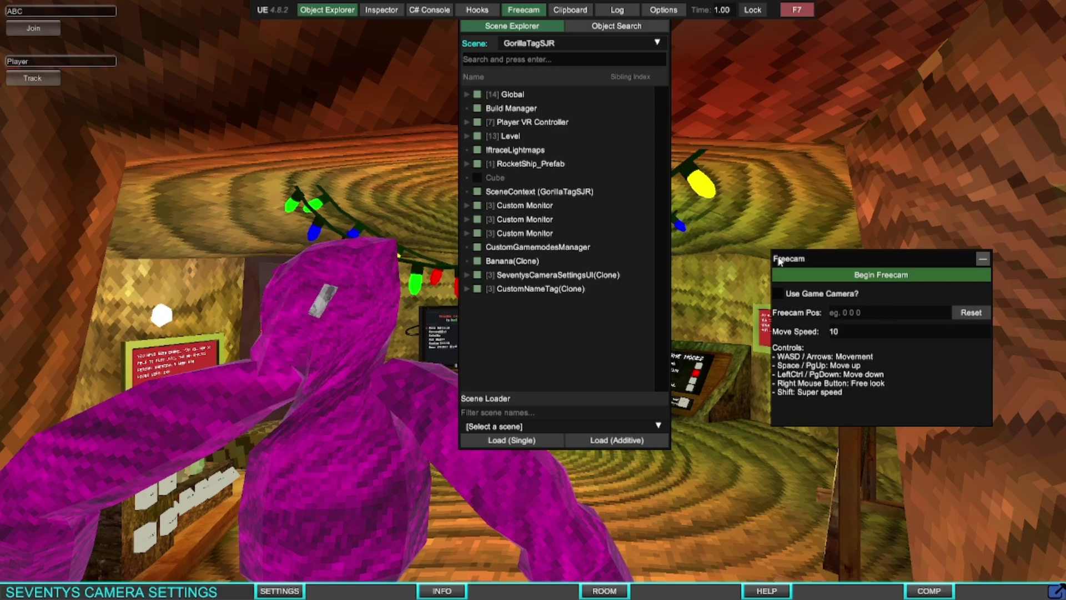
{"action": "left_click_drag", "start_coordinate": [779, 261], "coordinate": [787, 259]}
{"action": "left_click", "coordinate": [327, 11]}
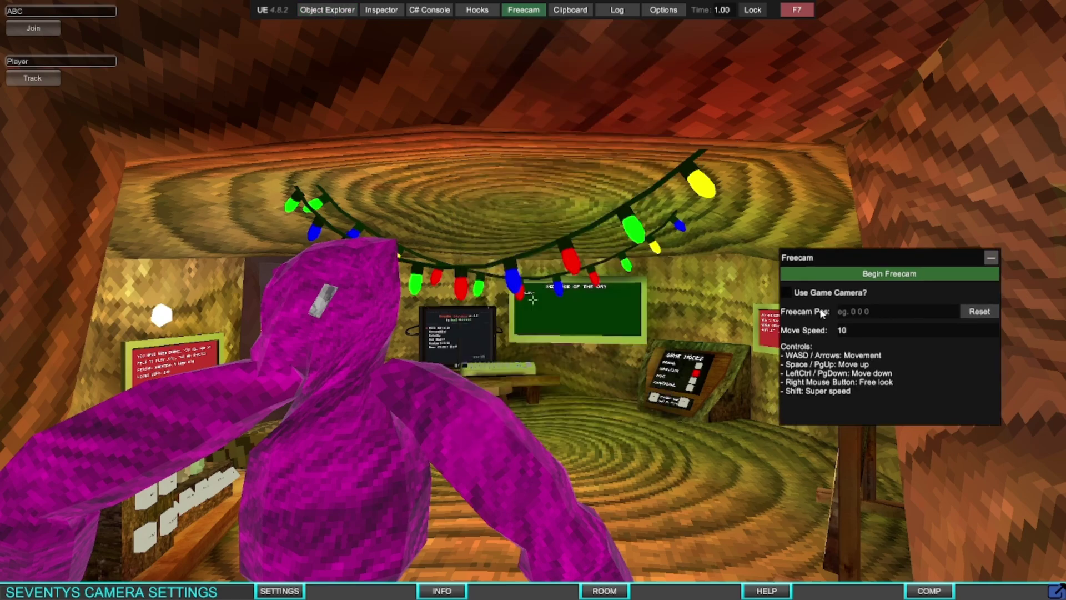
{"action": "left_click_drag", "start_coordinate": [935, 263], "coordinate": [894, 270]}
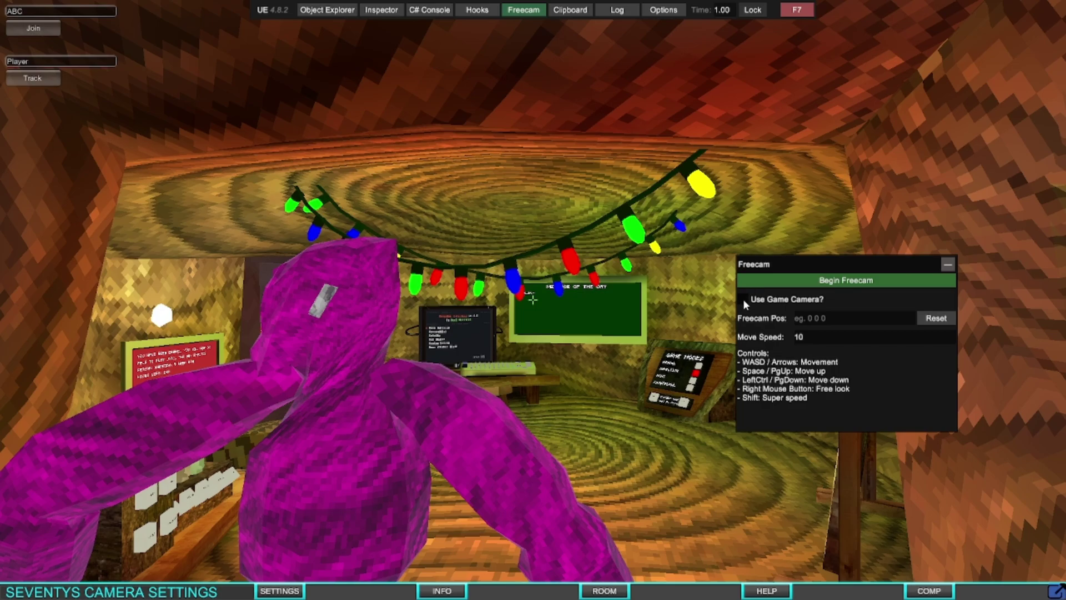
{"action": "left_click", "coordinate": [744, 300]}
{"action": "left_click", "coordinate": [832, 283]}
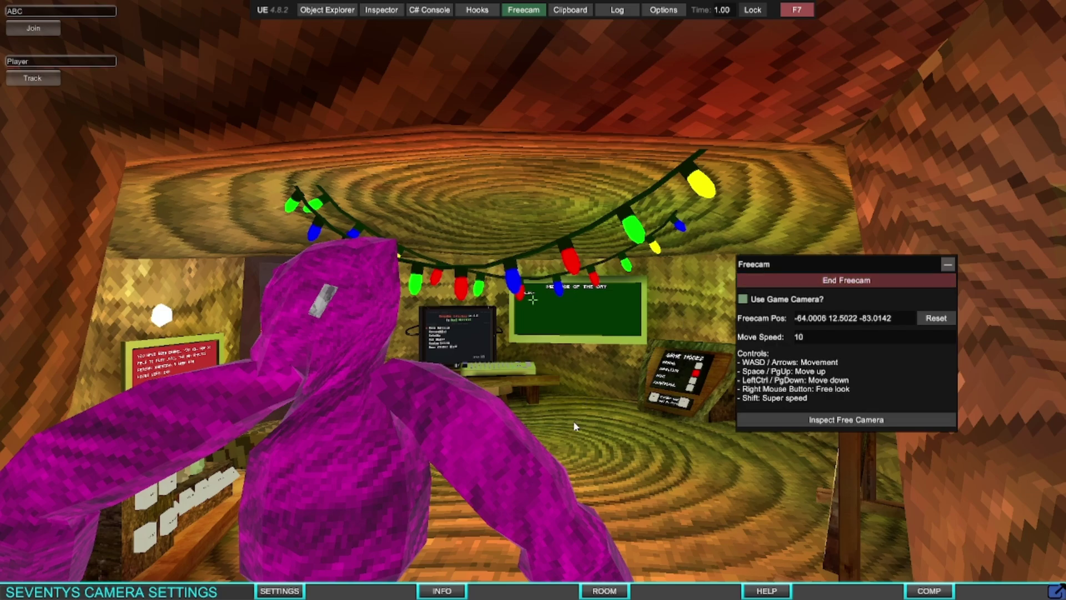
- Fly the free camera out of the cabin and across the snowy forest
{"action": "key", "text": "w"}
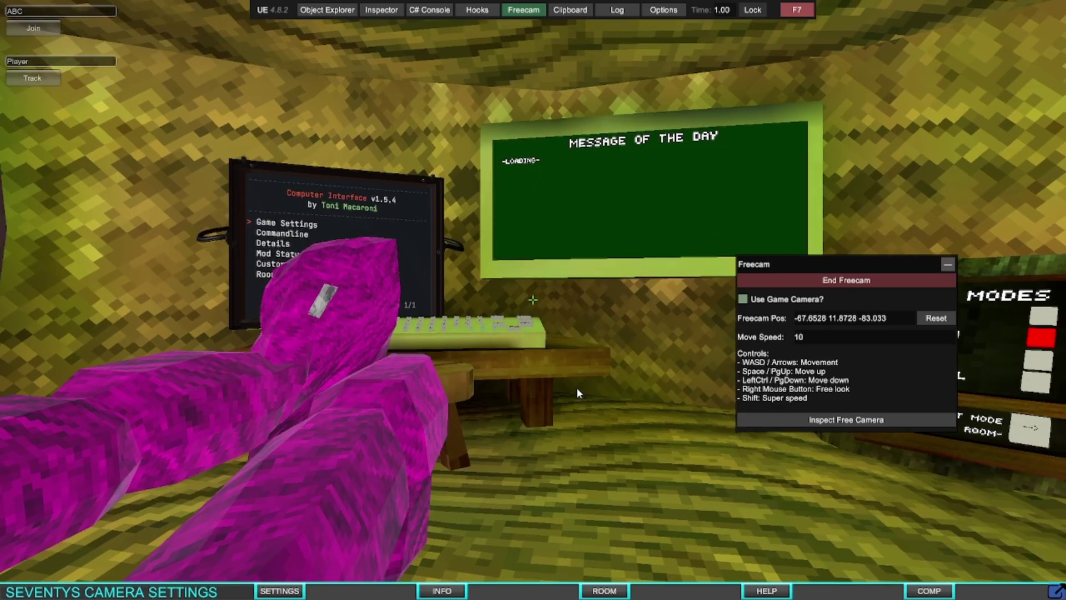
{"action": "key", "text": "d"}
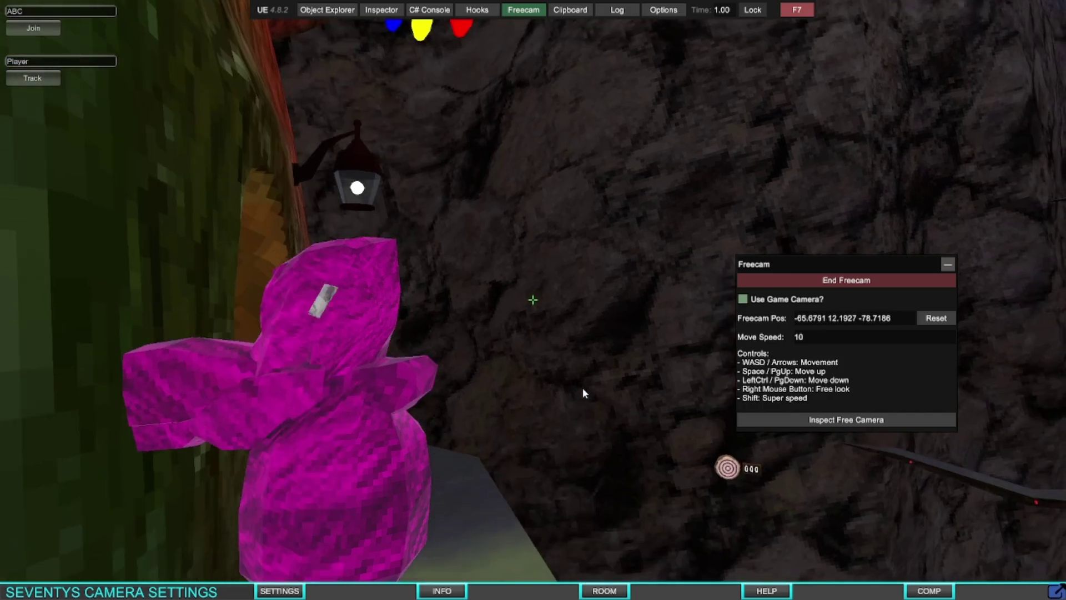
{"action": "key", "text": "ctrl"}
{"action": "key", "text": "w"}
{"action": "key", "text": "w"}
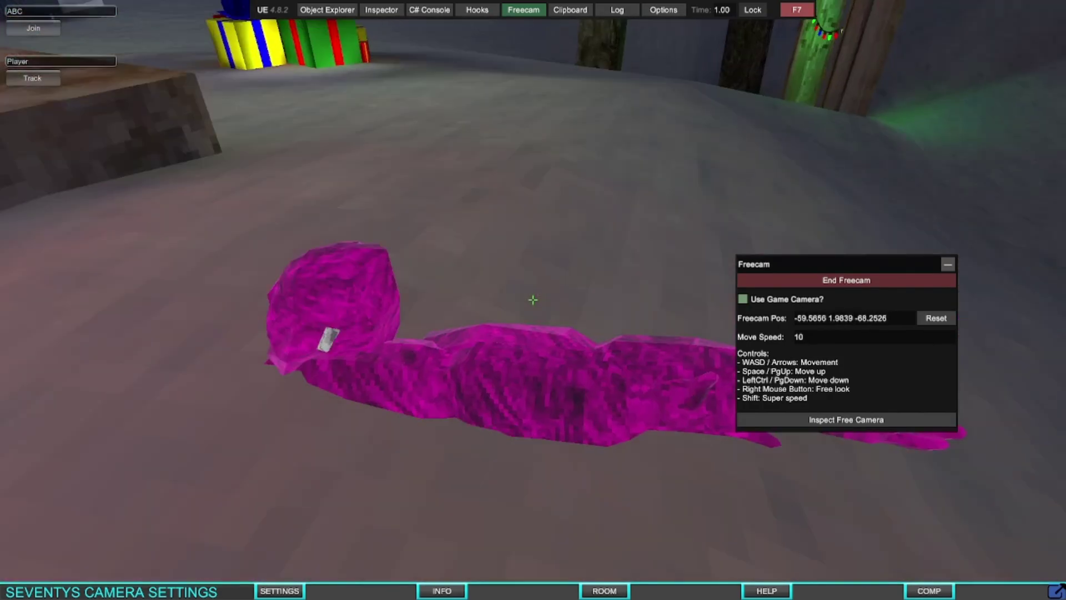
{"action": "key", "text": "w"}
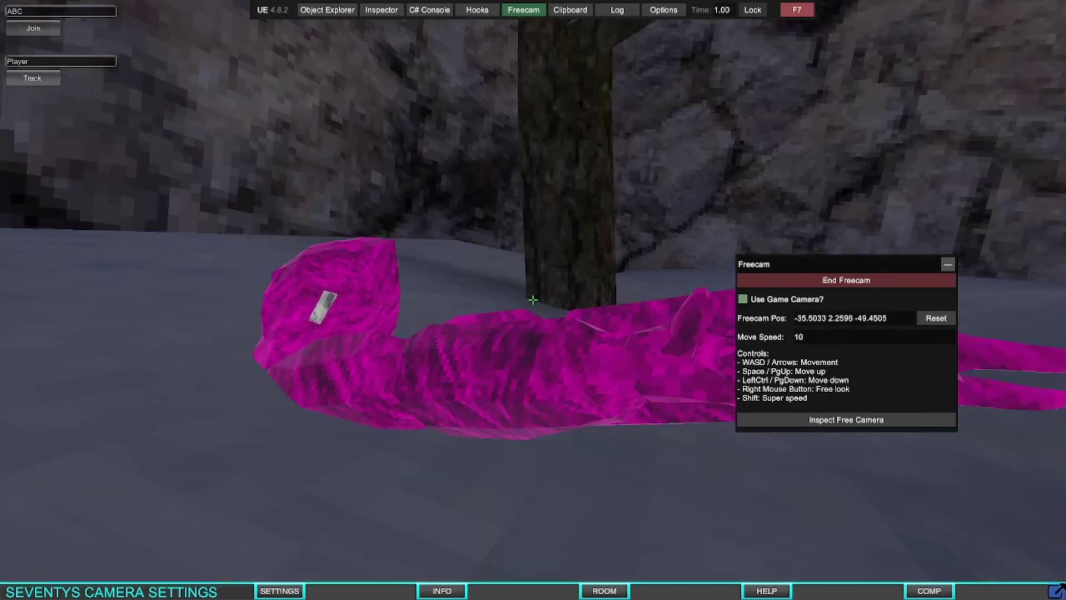
{"action": "key", "text": "w"}
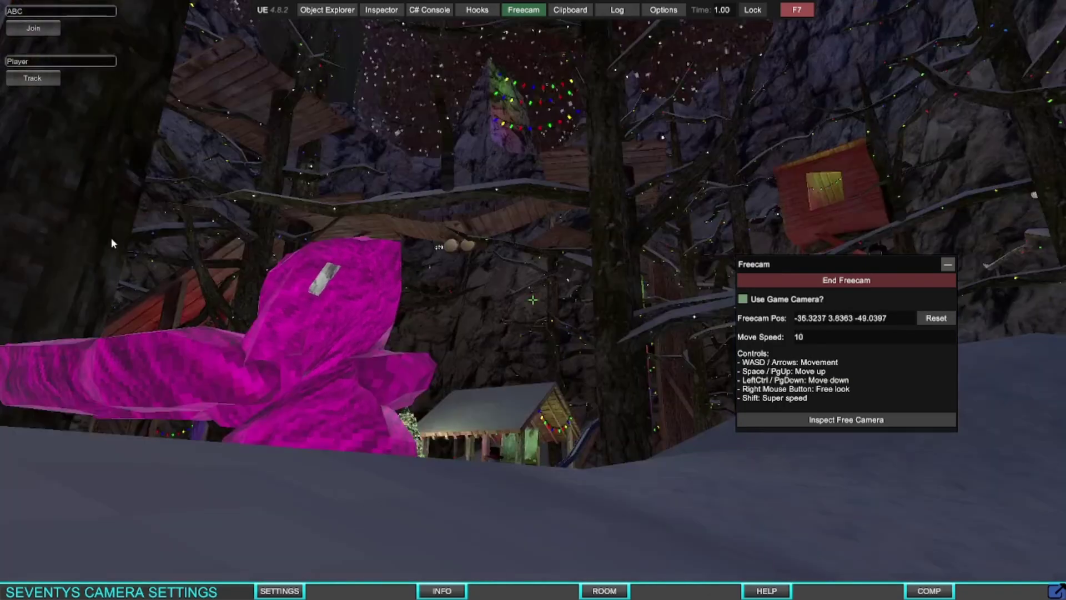
- Climb high into the night sky, then approach the high snowy platform
{"action": "key", "text": "space"}
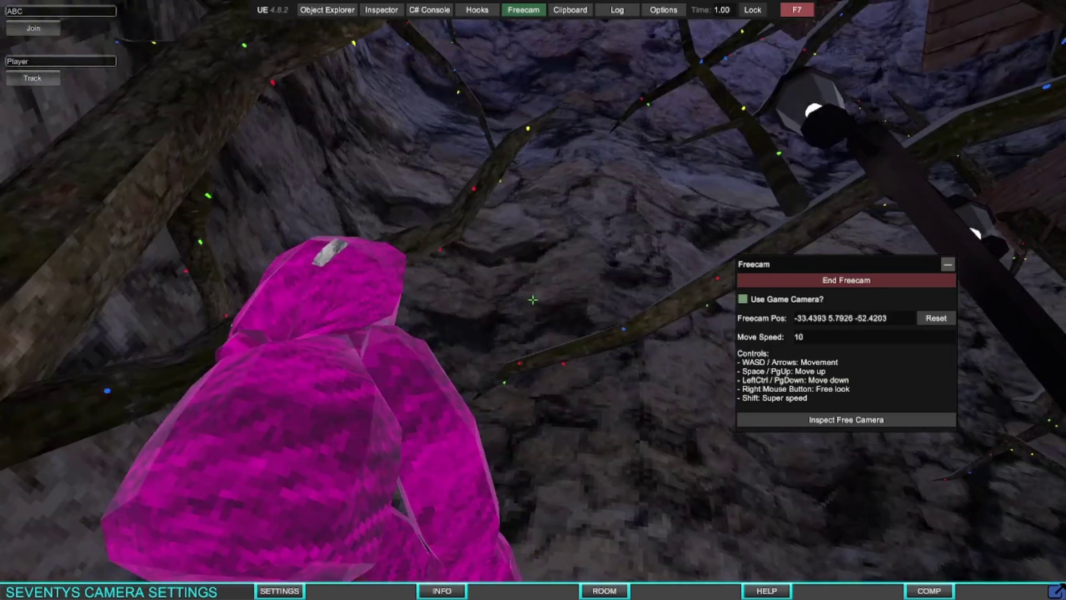
{"action": "key", "text": "space"}
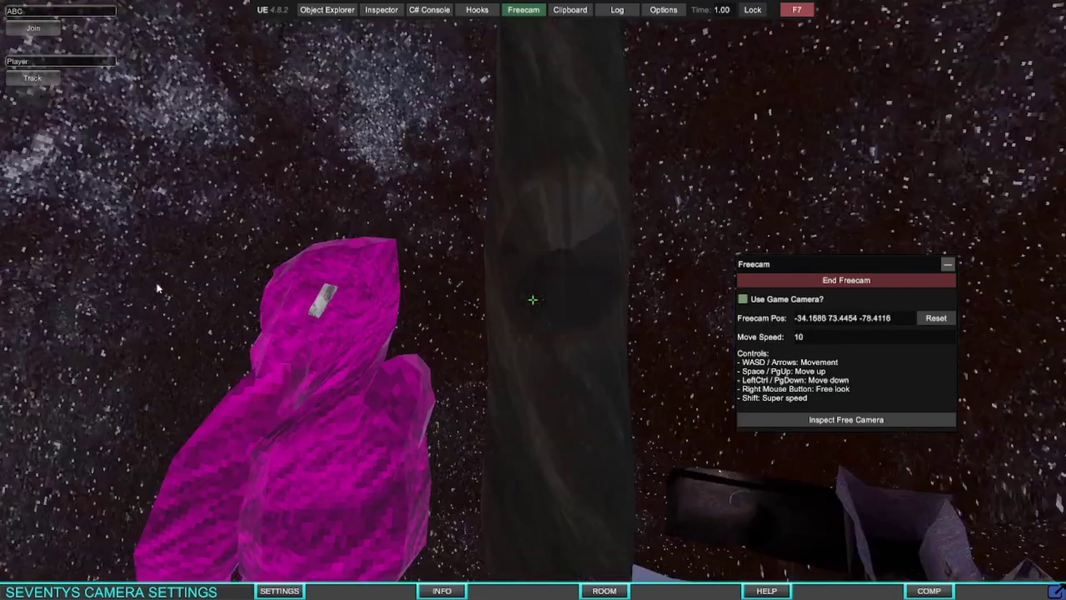
{"action": "key", "text": "s"}
{"action": "key", "text": "w"}
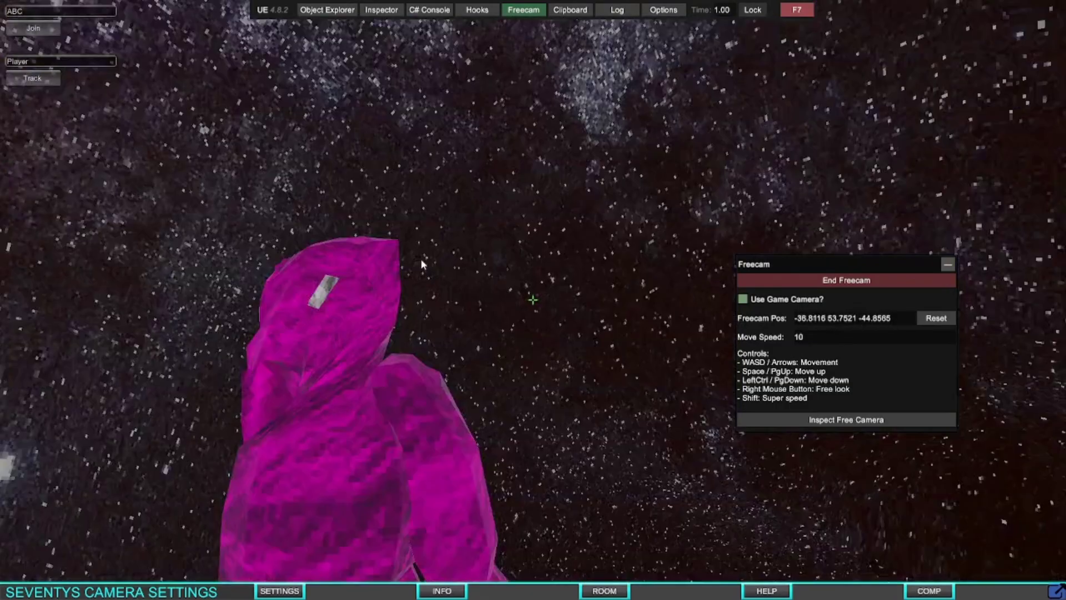
{"action": "key", "text": "ctrl"}
- Circle the camera around the pink gorilla body while looking around
{"action": "key", "text": "a"}
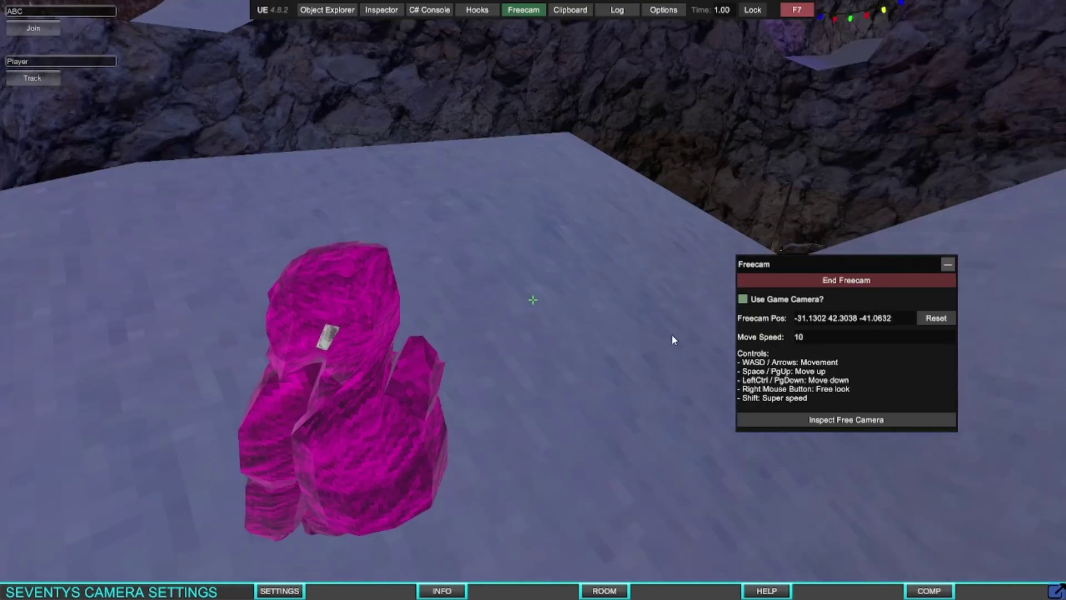
{"action": "right_click", "coordinate": [712, 334]}
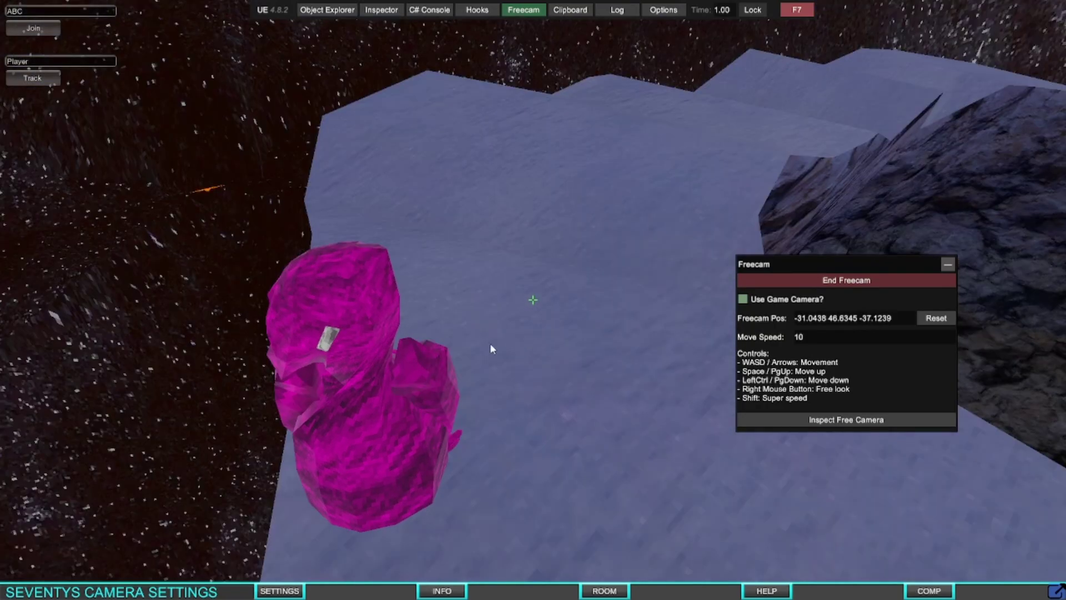
{"action": "key", "text": "a"}
- Descend to the snowy ground and fly among the trees at ground level
{"action": "key", "text": "ctrl"}
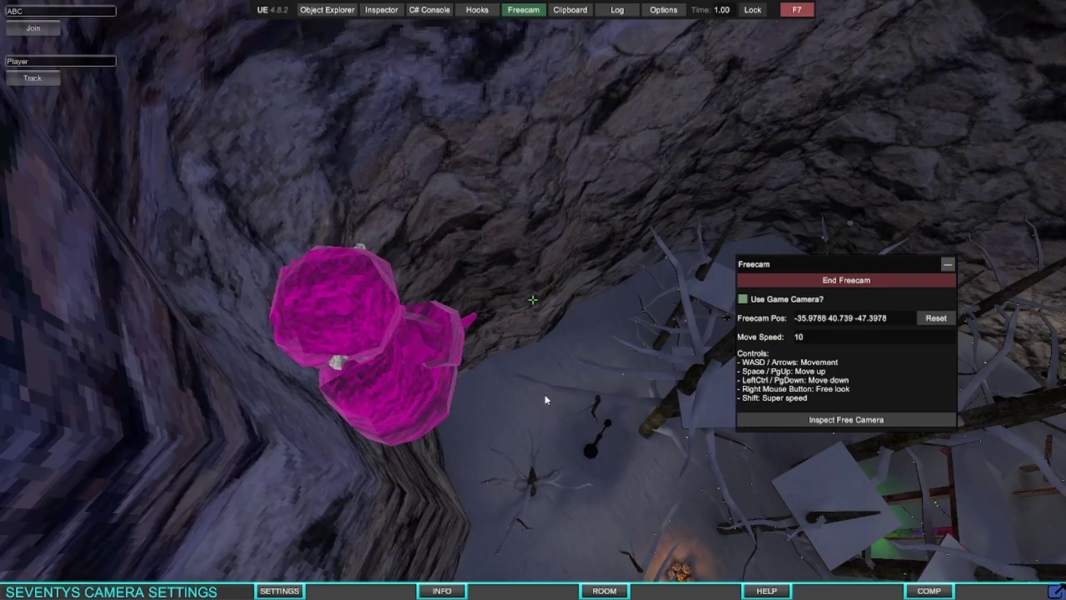
{"action": "key", "text": "w"}
{"action": "key", "text": "a"}
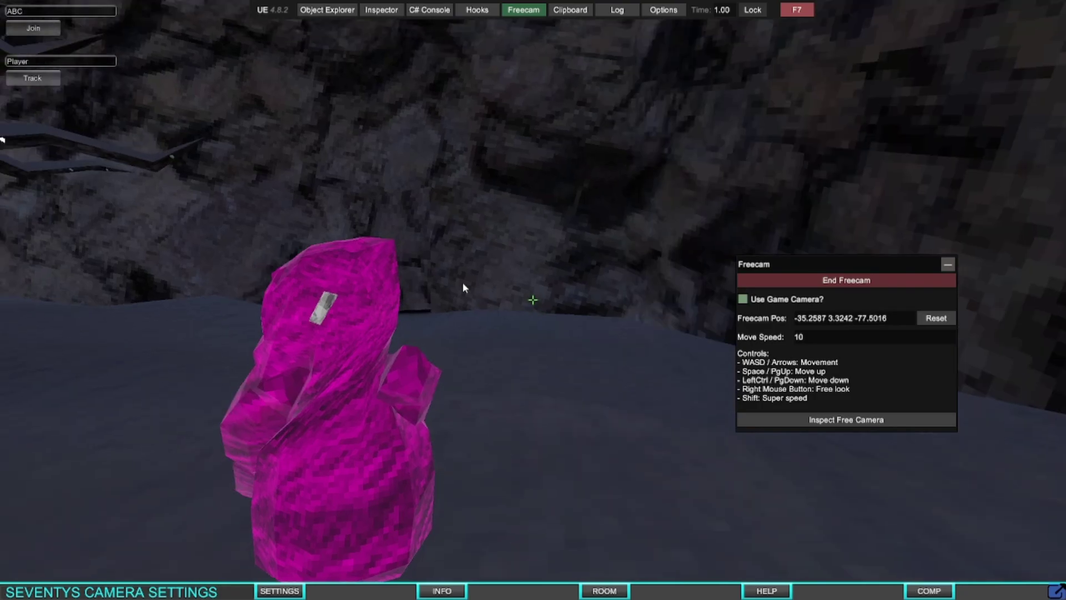
{"action": "key", "text": "a"}
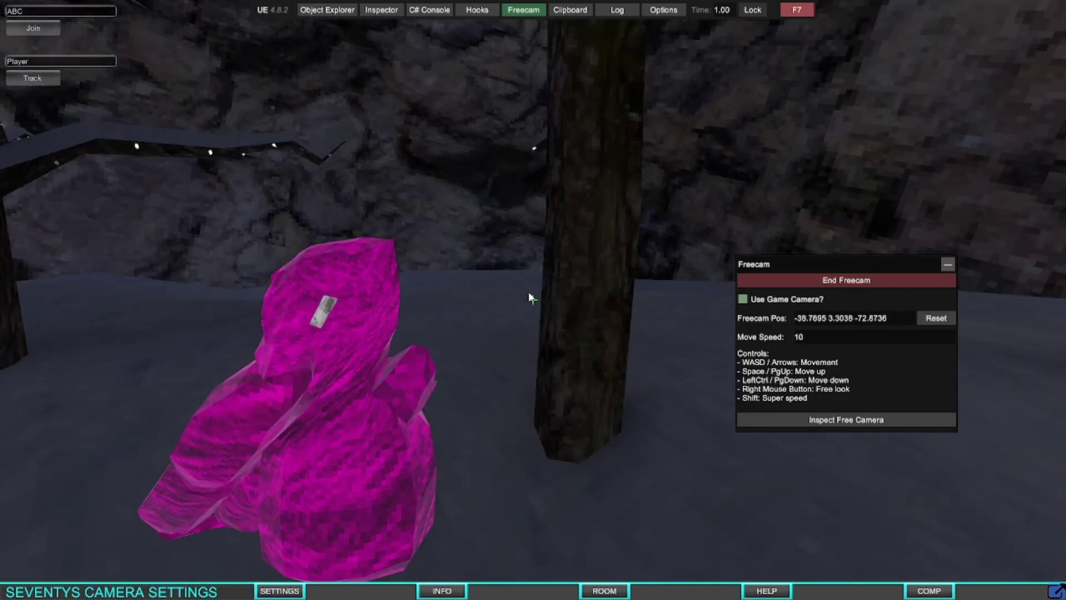
{"action": "key", "text": "w"}
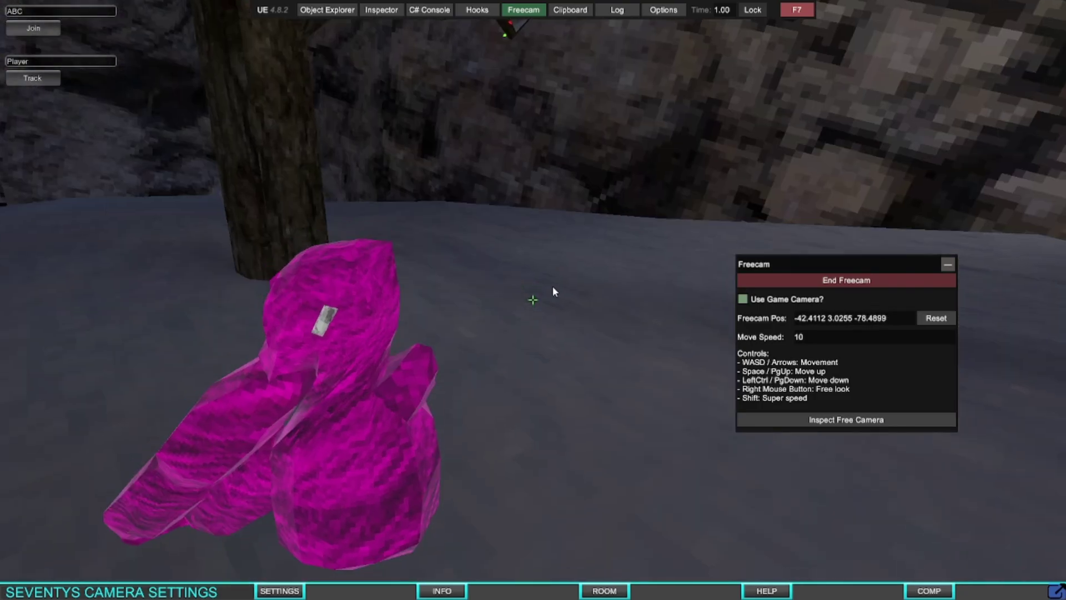
{"action": "key", "text": "space"}
- Fly toward the dark rock face and settle the camera close beside the rock wall
{"action": "key", "text": "w"}
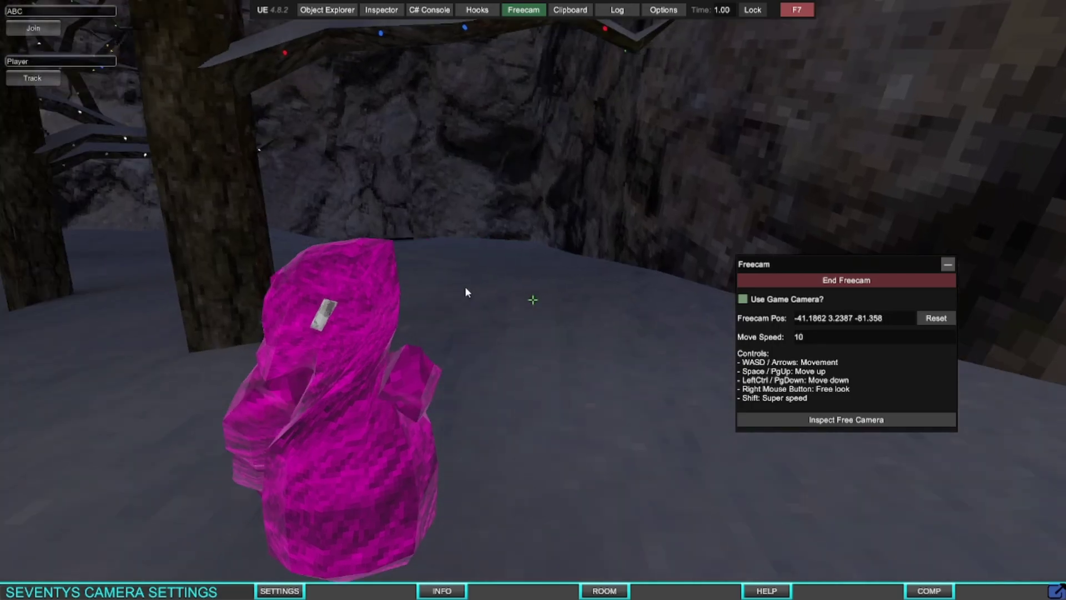
{"action": "key", "text": "space"}
{"action": "key", "text": "s"}
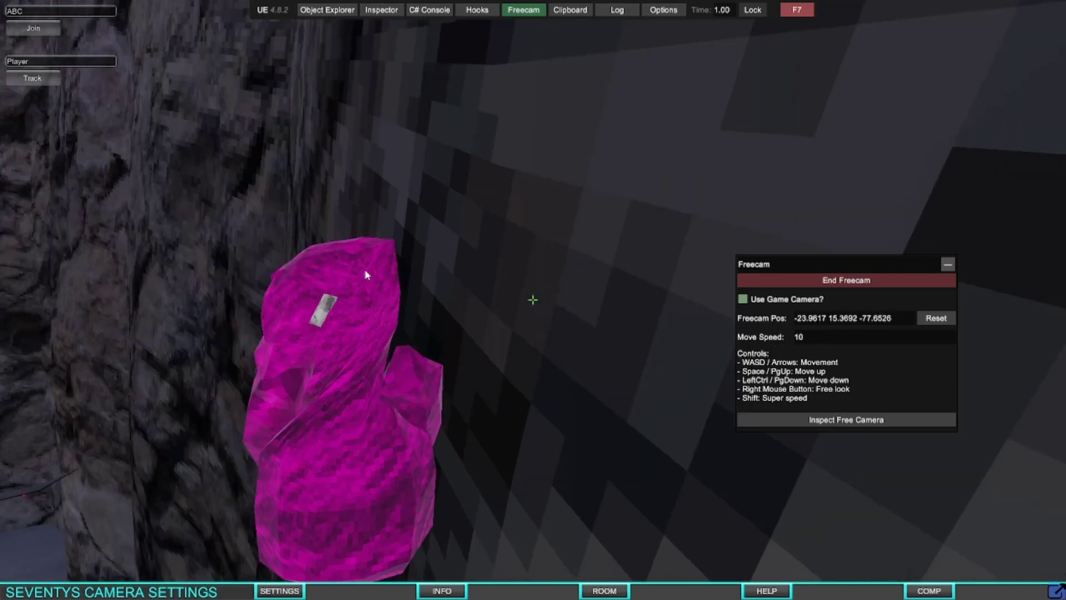
{"action": "key", "text": "ctrl"}
{"action": "key", "text": "w"}
{"action": "key", "text": "ctrl"}
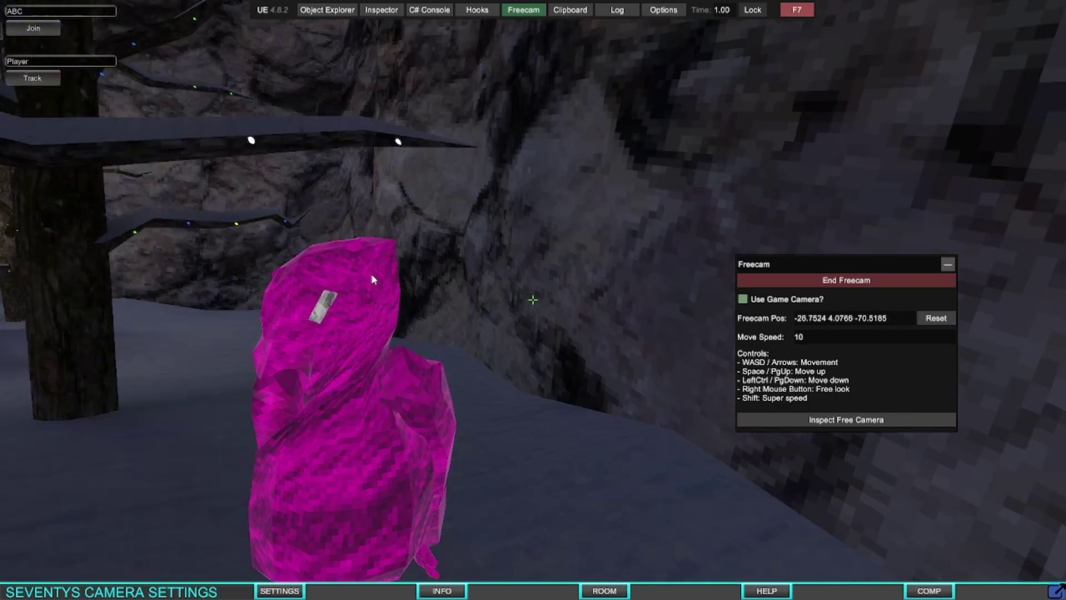
{"action": "key", "text": "w"}
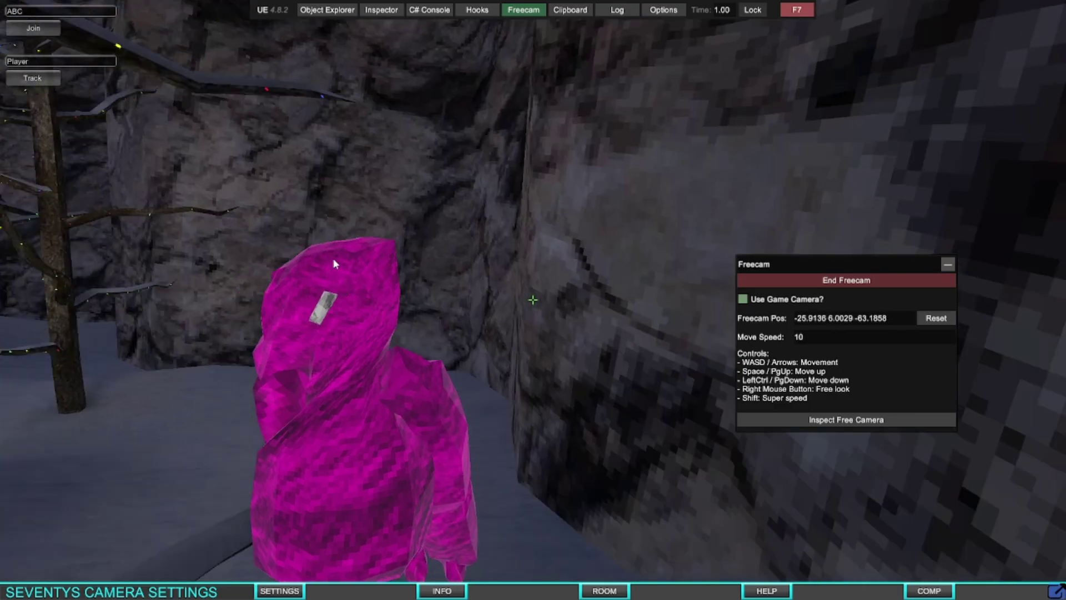